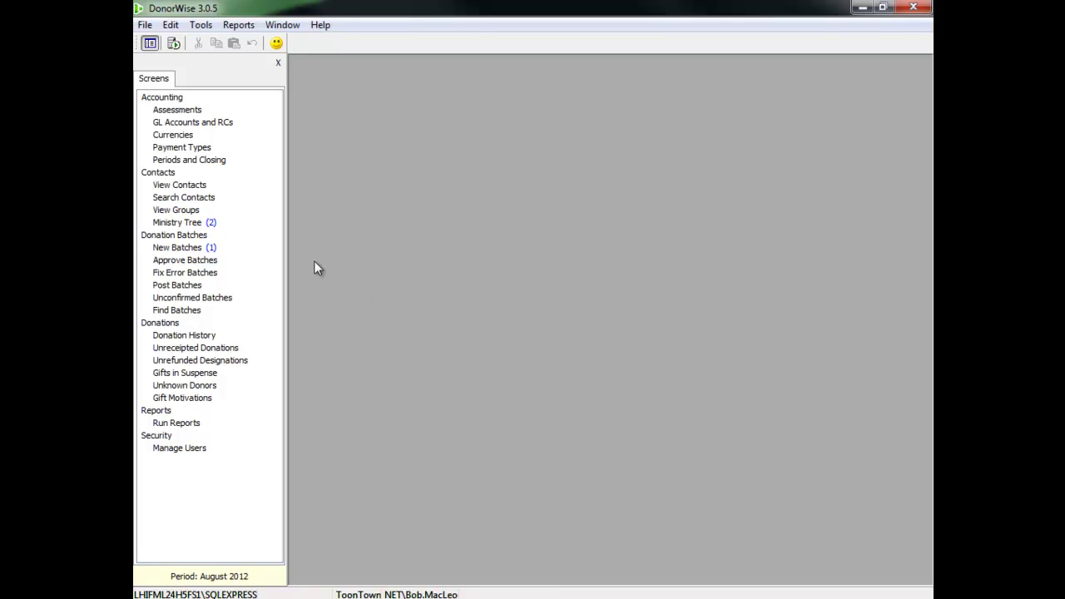
Step: Show the New Batches list and select Daily Batch 1077 for 300.00
{"action": "left_click", "coordinate": [191, 249]}
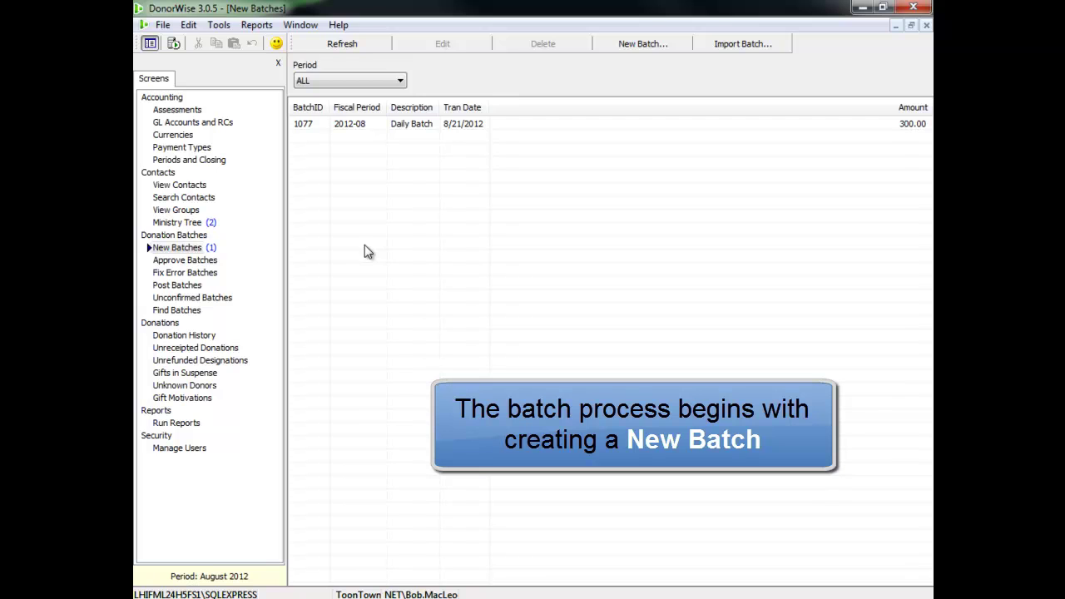
{"action": "left_click", "coordinate": [432, 129]}
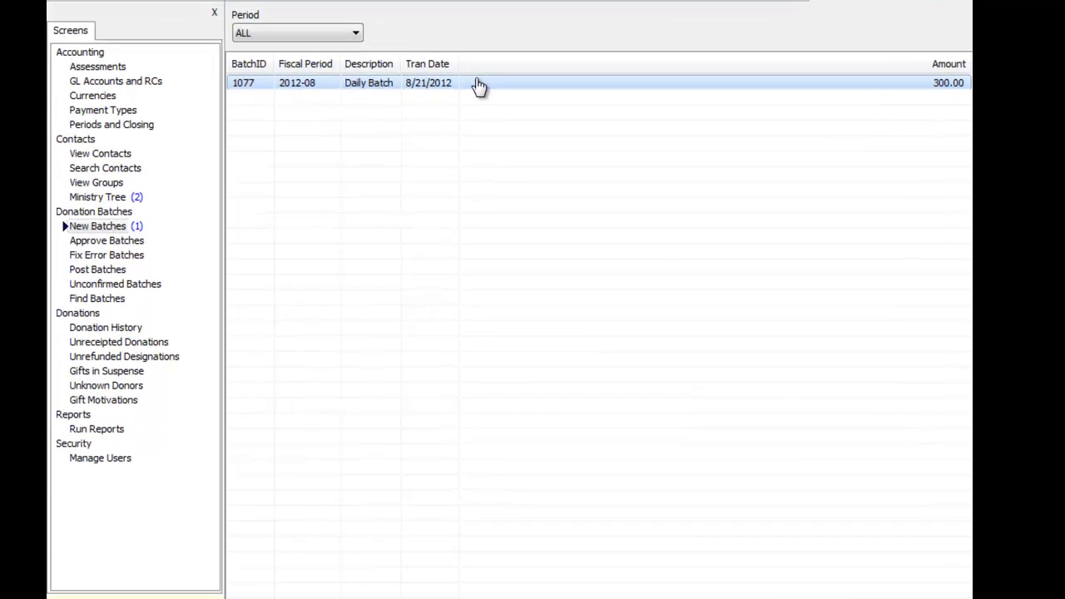
Step: Open batch 1077 and set the gift's donor by searching contacts for 'mou'
{"action": "double_click", "coordinate": [507, 126]}
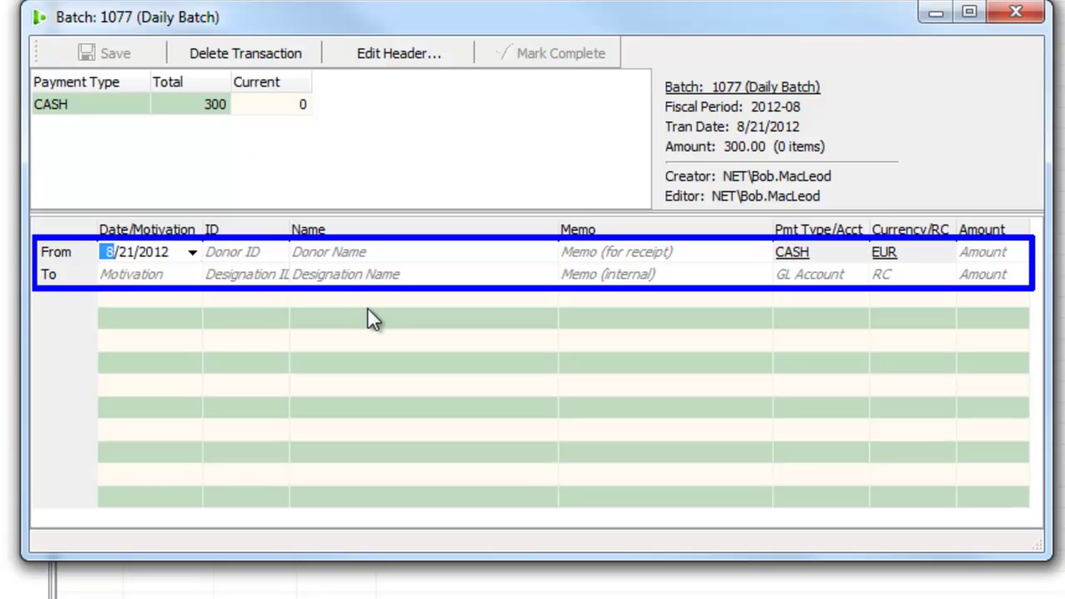
{"action": "left_click", "coordinate": [386, 251]}
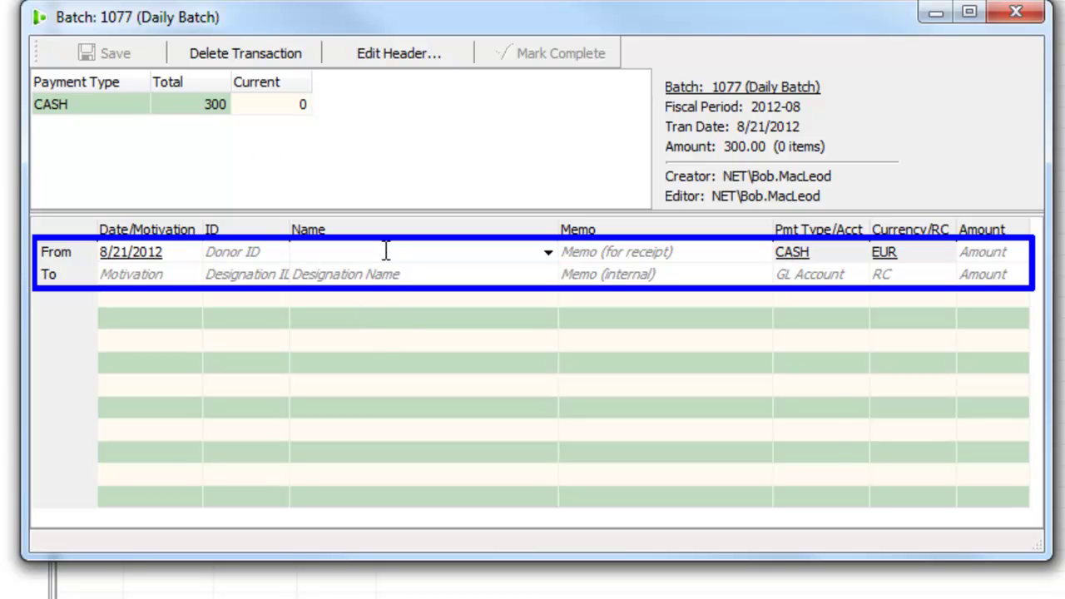
{"action": "type", "text": "mou"}
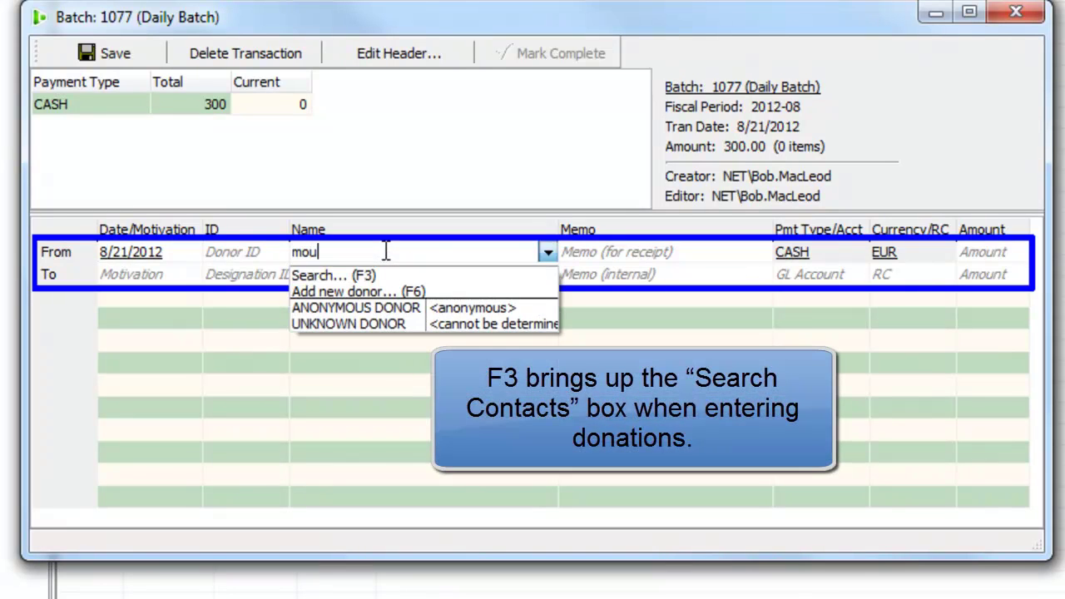
{"action": "key", "text": "F3"}
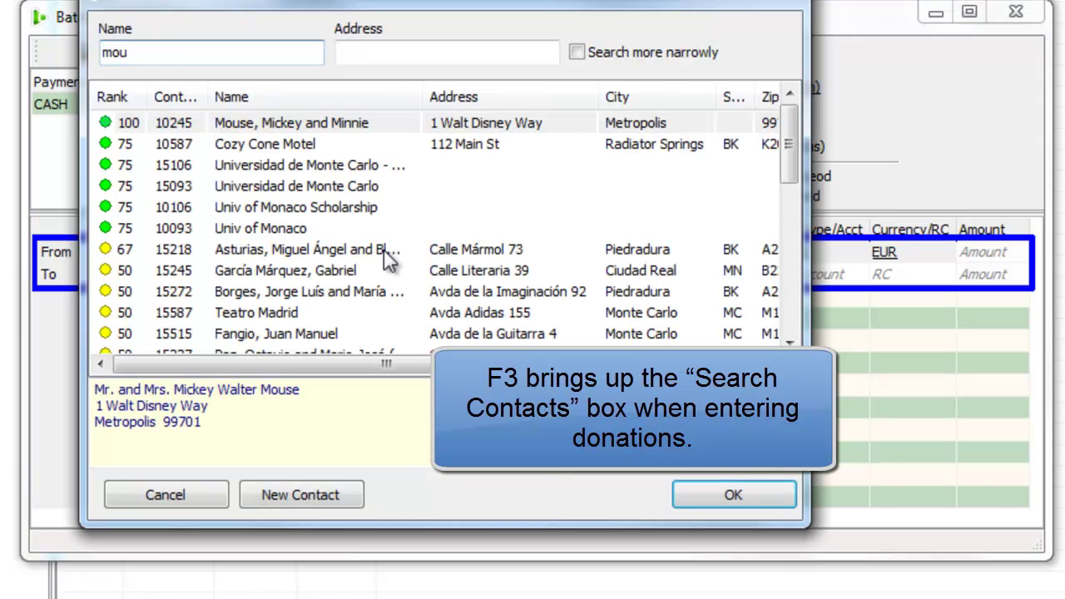
{"action": "left_click", "coordinate": [337, 133]}
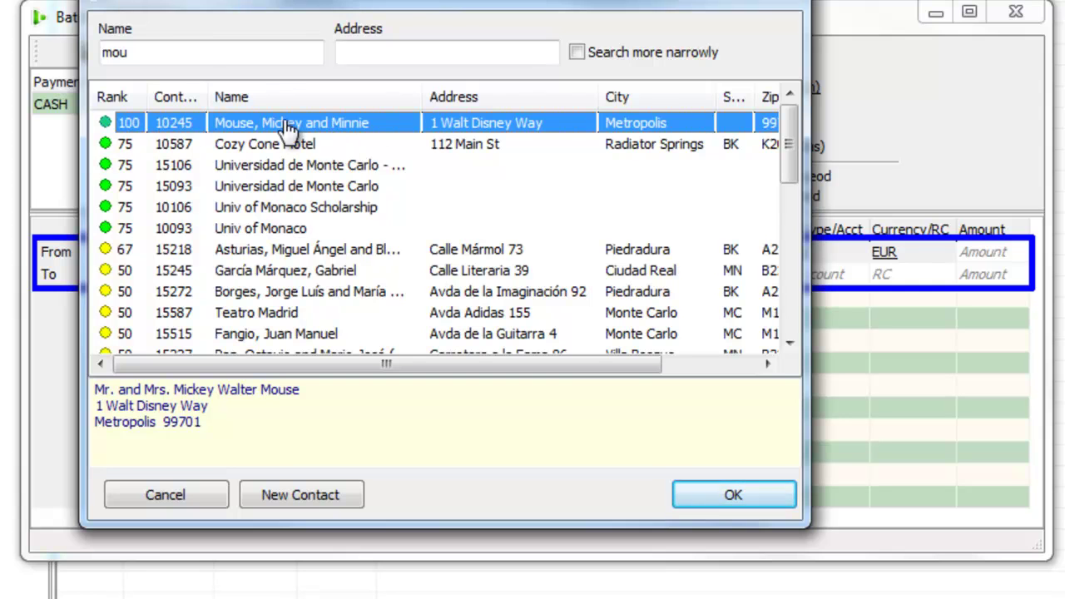
{"action": "left_click", "coordinate": [716, 491]}
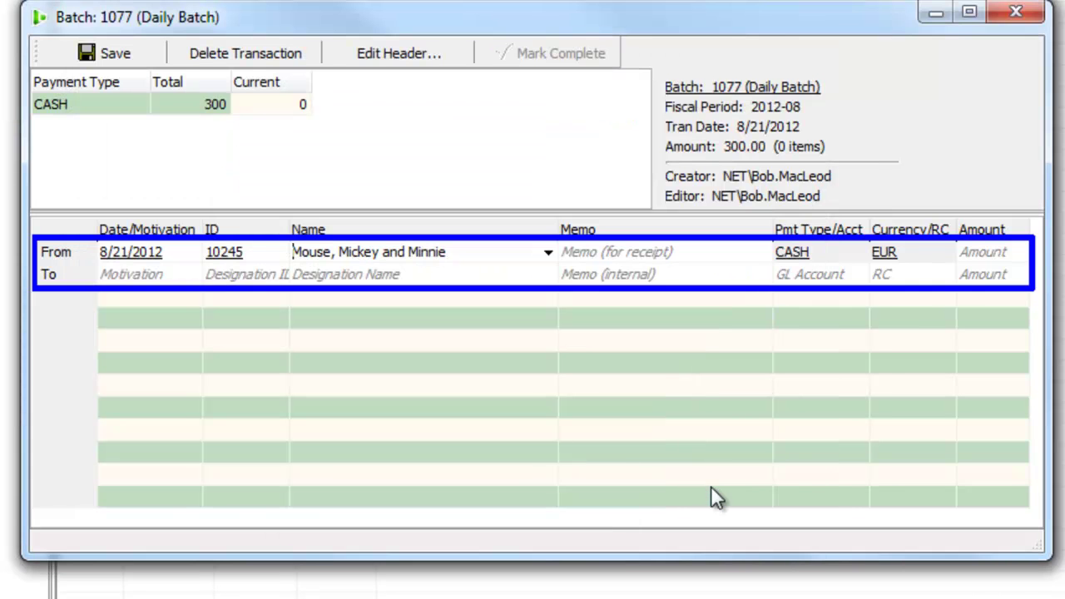
Step: Enter a 100.00 cash gift to the staff designation (GL 4000, RC 1101) and save it
{"action": "left_click", "coordinate": [978, 252]}
{"action": "type", "text": "100"}
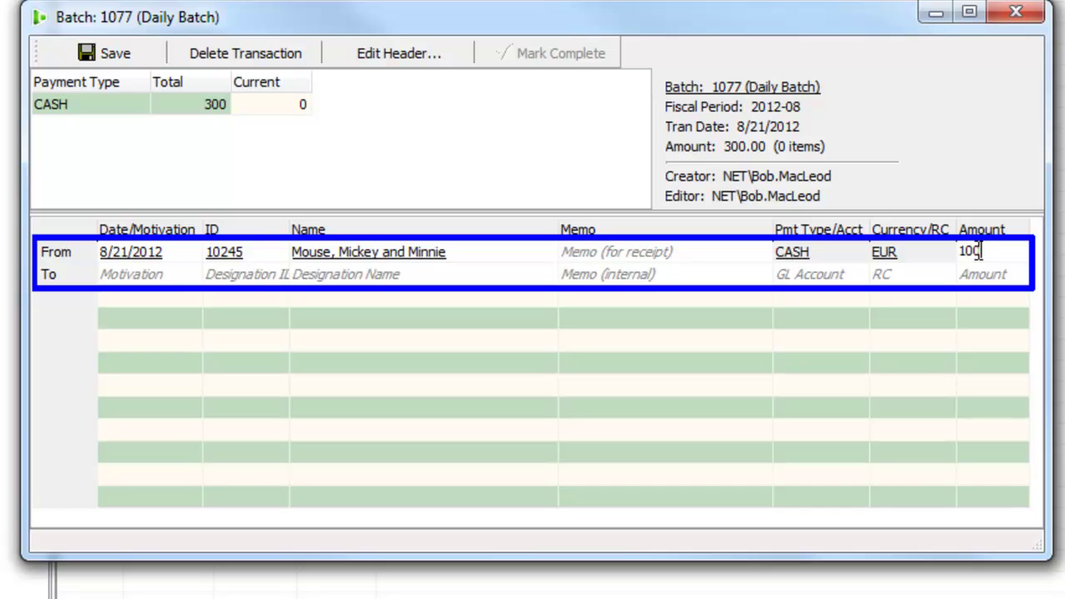
{"action": "key", "text": "Tab"}
{"action": "key", "text": "Tab"}
{"action": "key", "text": "Tab"}
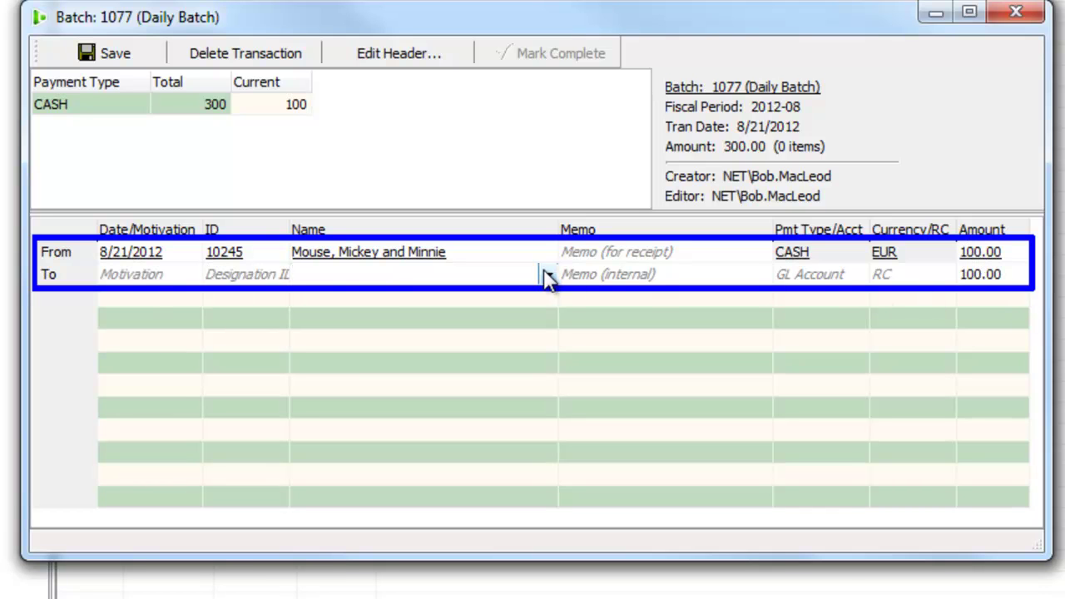
{"action": "left_click", "coordinate": [548, 275]}
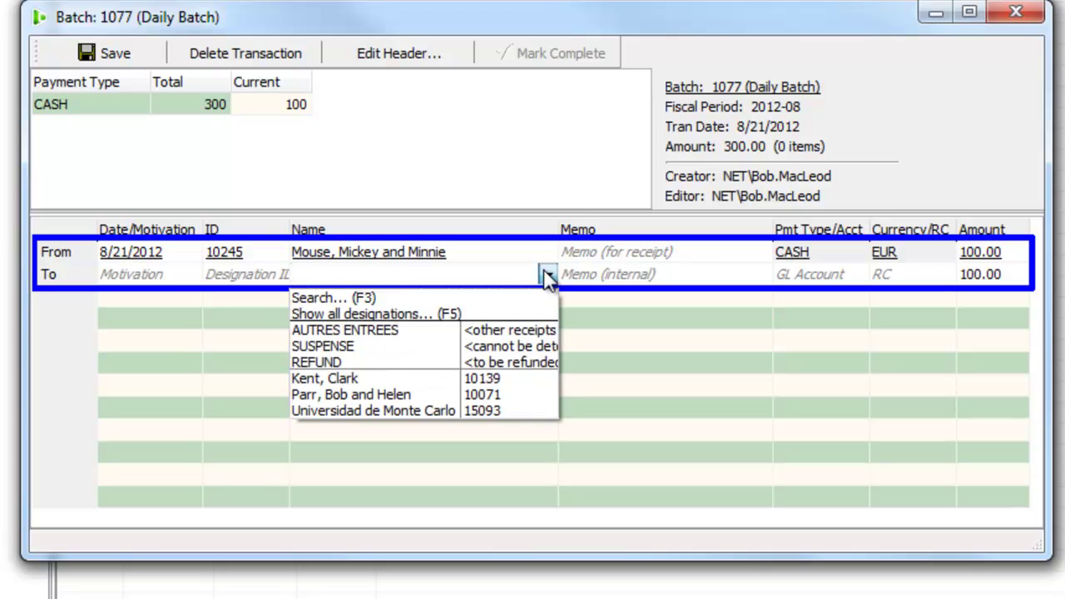
{"action": "left_click", "coordinate": [441, 394]}
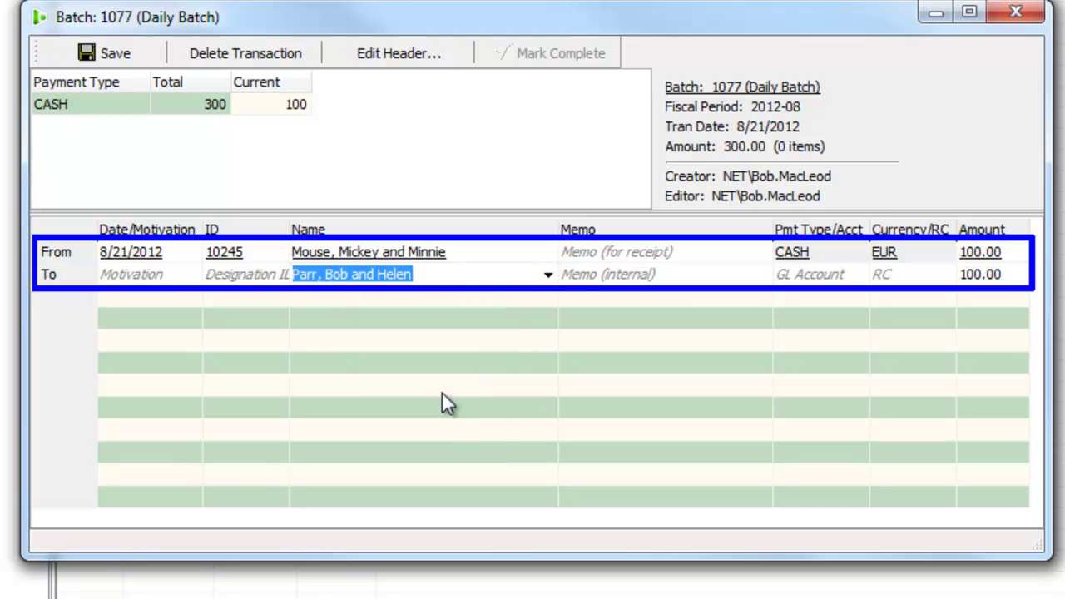
{"action": "key", "text": "Tab"}
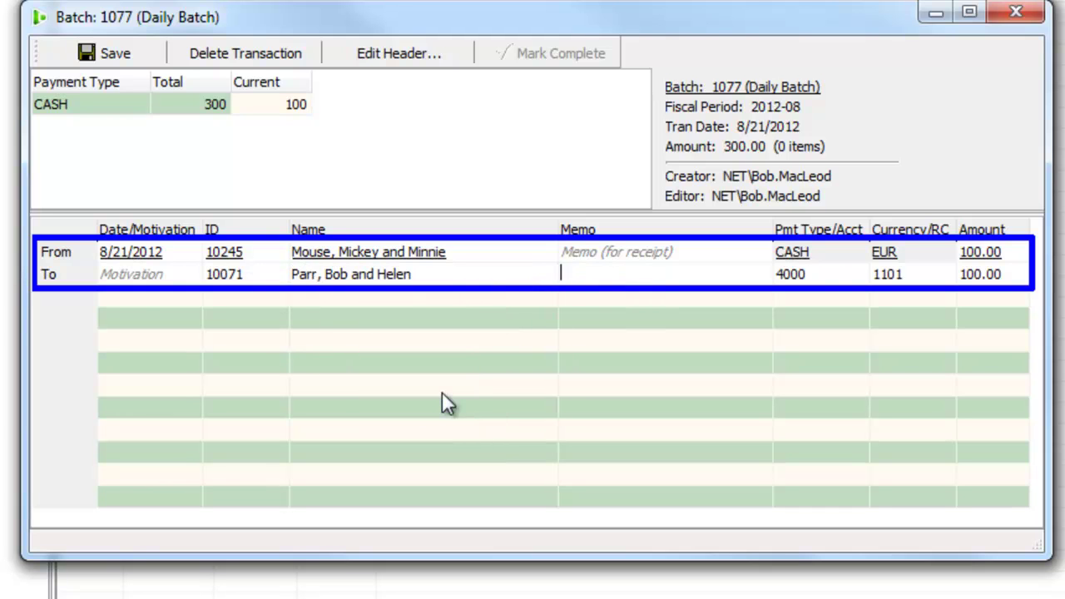
{"action": "key", "text": "Return"}
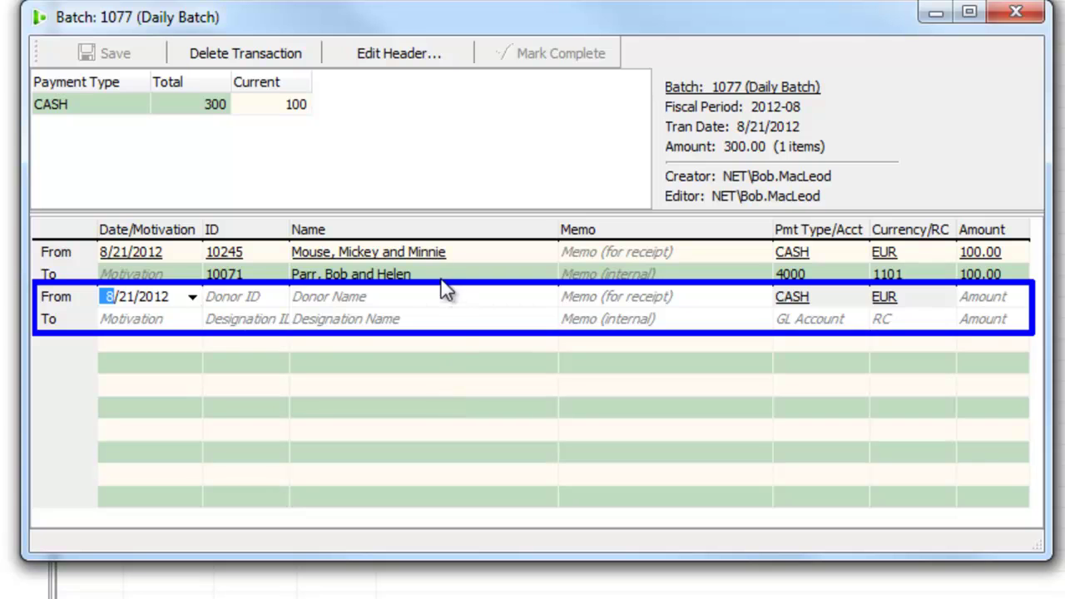
Step: Set the next gift's donor by searching contacts for 'duck'
{"action": "left_click", "coordinate": [357, 300]}
{"action": "type", "text": "duck"}
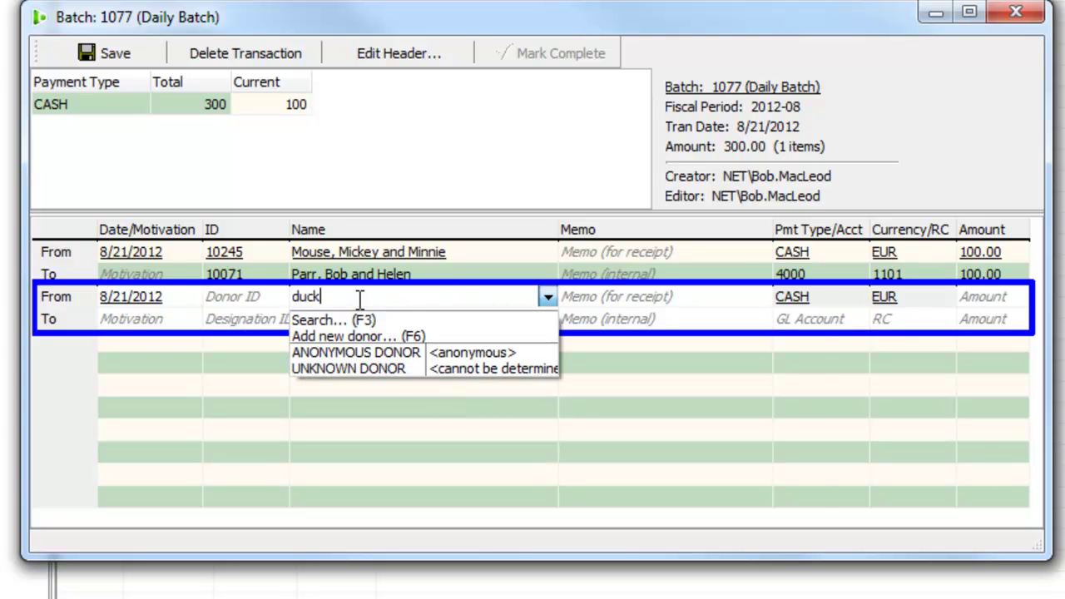
{"action": "key", "text": "Return"}
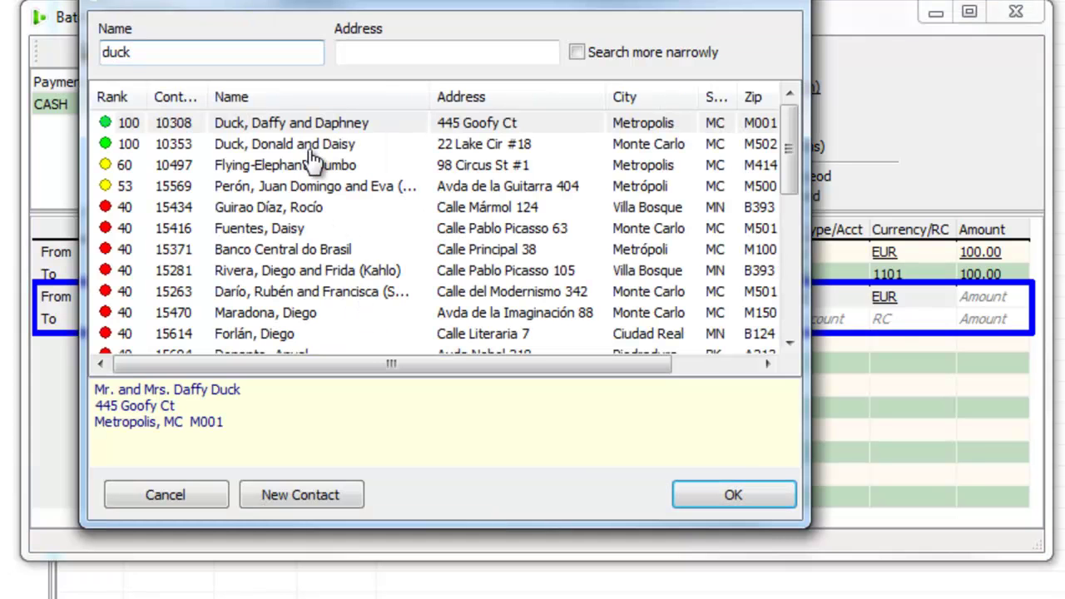
{"action": "left_click", "coordinate": [302, 146]}
{"action": "left_click", "coordinate": [759, 498]}
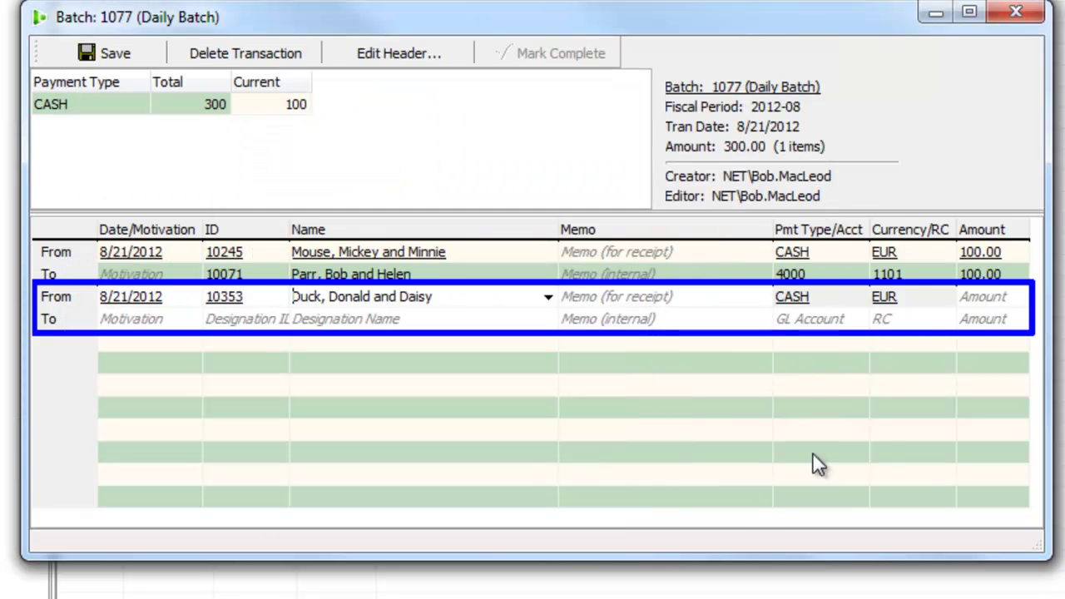
Step: Enter a 200.00 gift to the same staff designation, save it, and mark batch 1077 complete
{"action": "left_click", "coordinate": [987, 296]}
{"action": "type", "text": "200"}
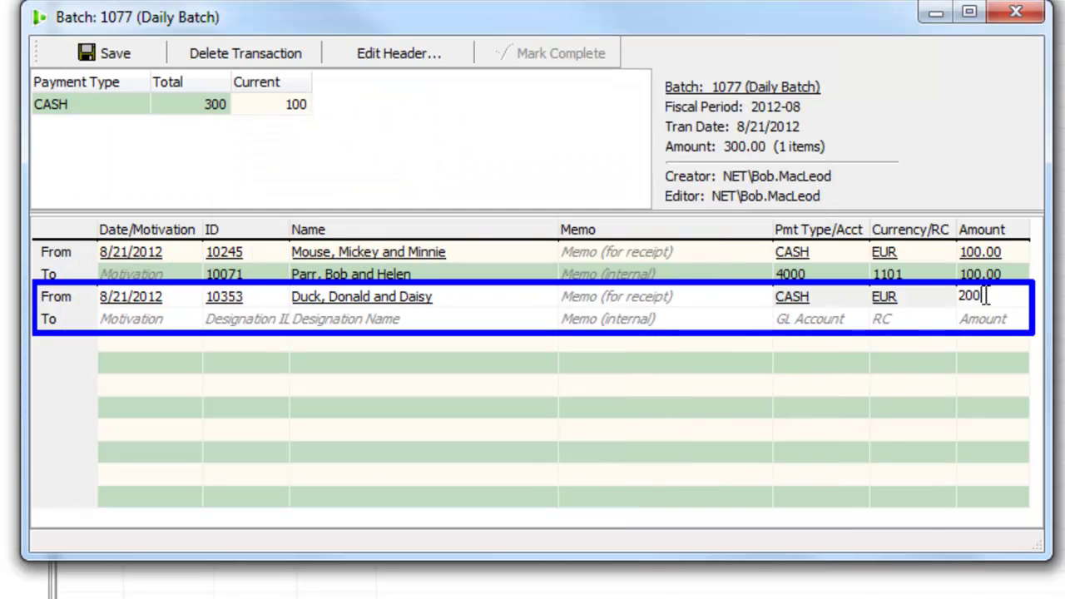
{"action": "key", "text": "Tab"}
{"action": "key", "text": "Tab"}
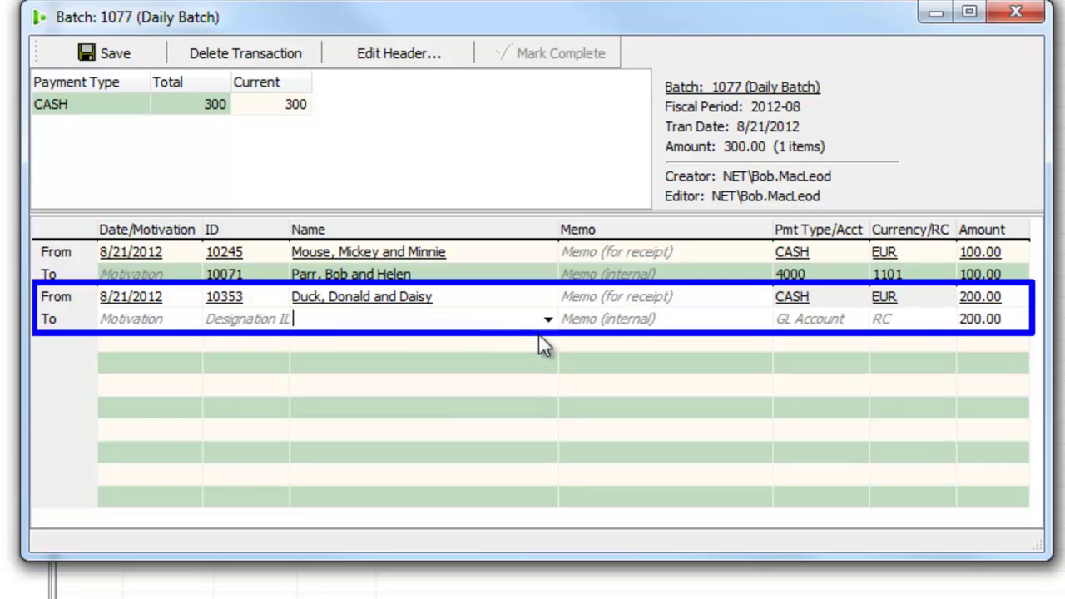
{"action": "left_click", "coordinate": [548, 318]}
{"action": "left_click", "coordinate": [424, 439]}
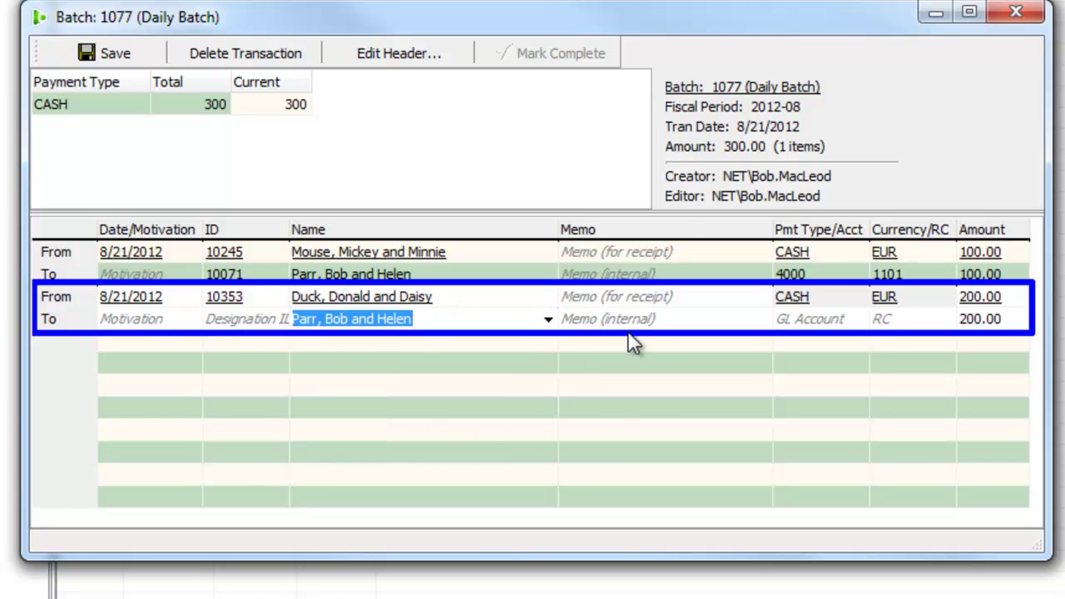
{"action": "key", "text": "Return"}
{"action": "left_click", "coordinate": [539, 59]}
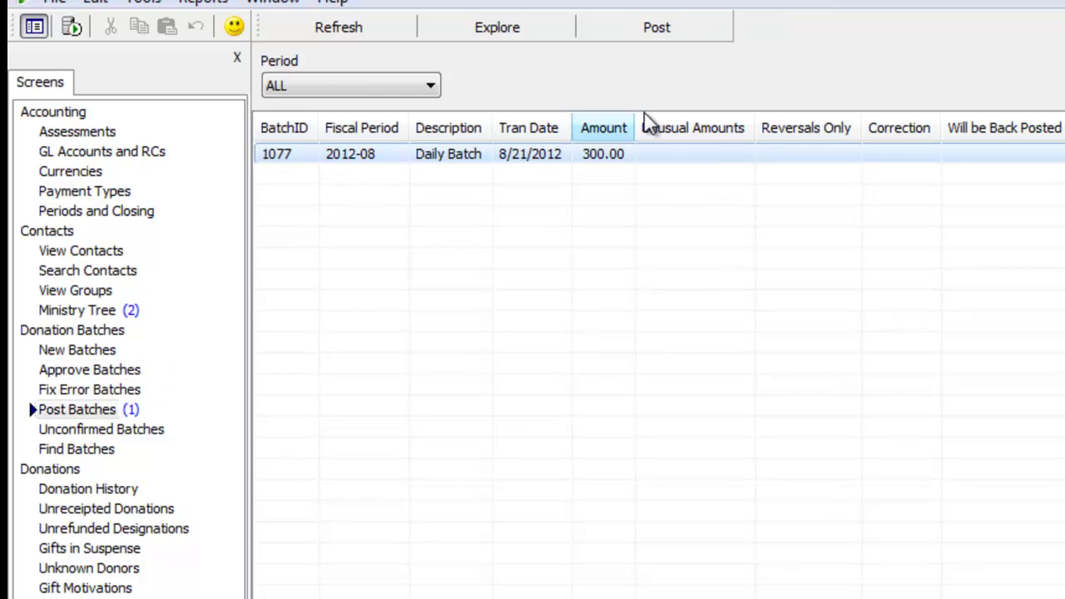
Step: Post batch 1077
{"action": "left_click", "coordinate": [690, 37]}
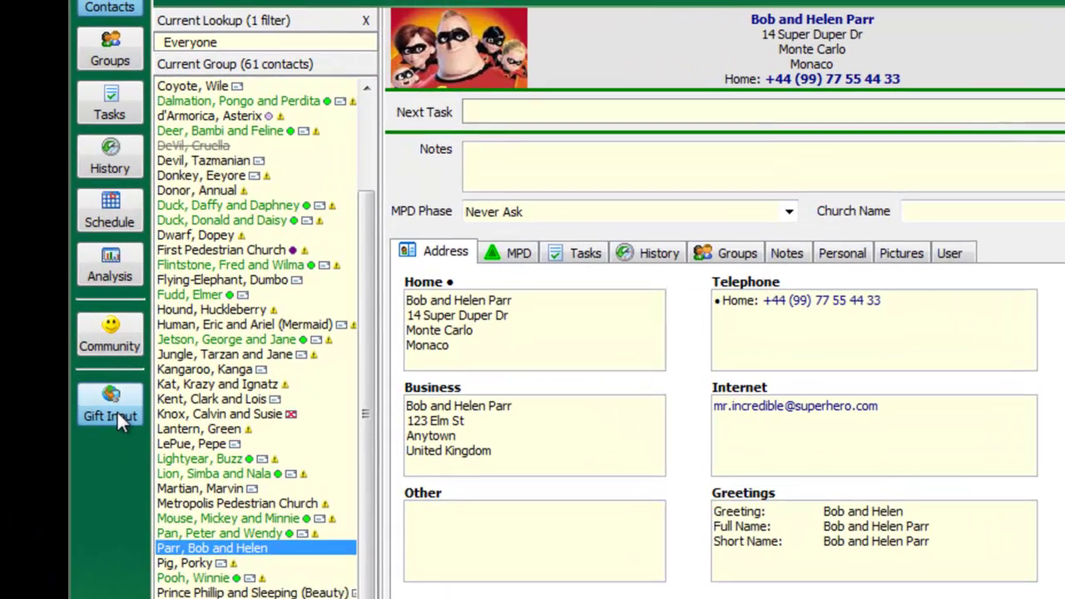
Step: Import the 100.00 and 200.00 web gifts dated 8/21/2012 and sync them into TntMPD
{"action": "left_click", "coordinate": [117, 411]}
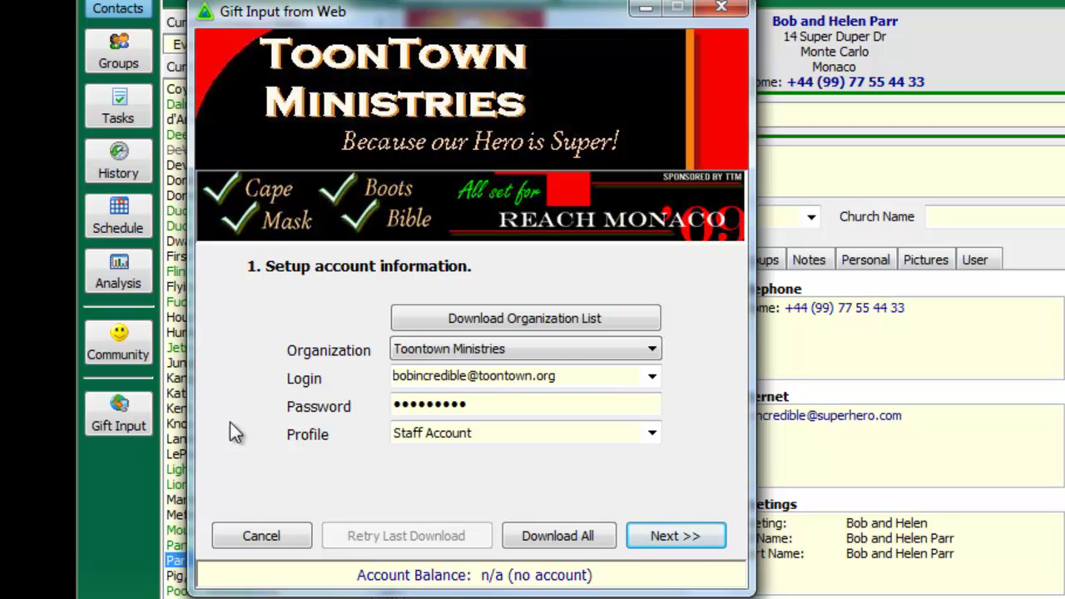
{"action": "left_click", "coordinate": [634, 534]}
{"action": "left_click", "coordinate": [643, 532]}
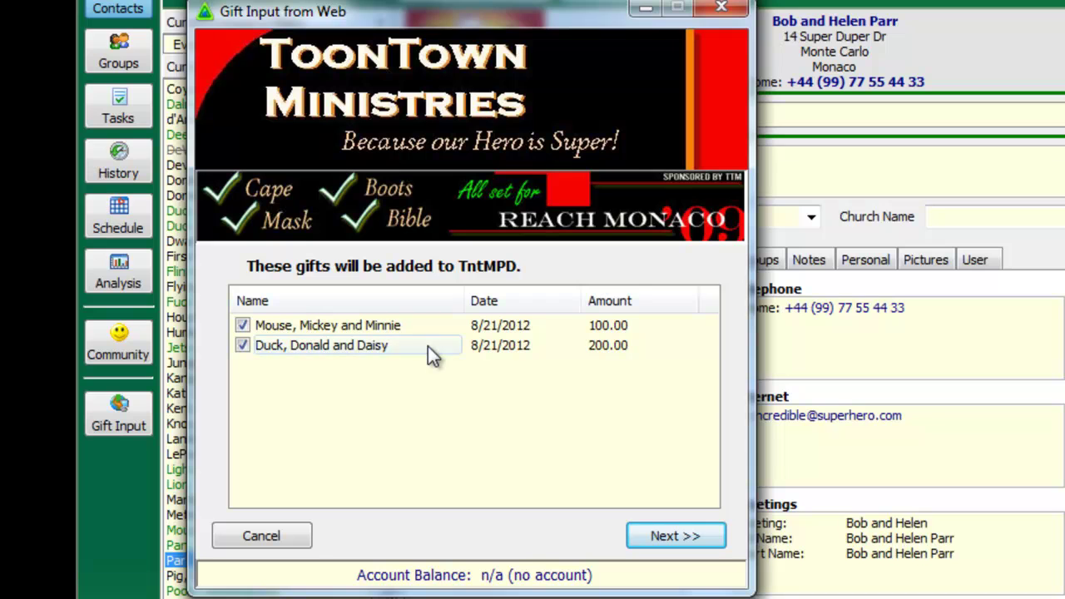
{"action": "left_click", "coordinate": [679, 539]}
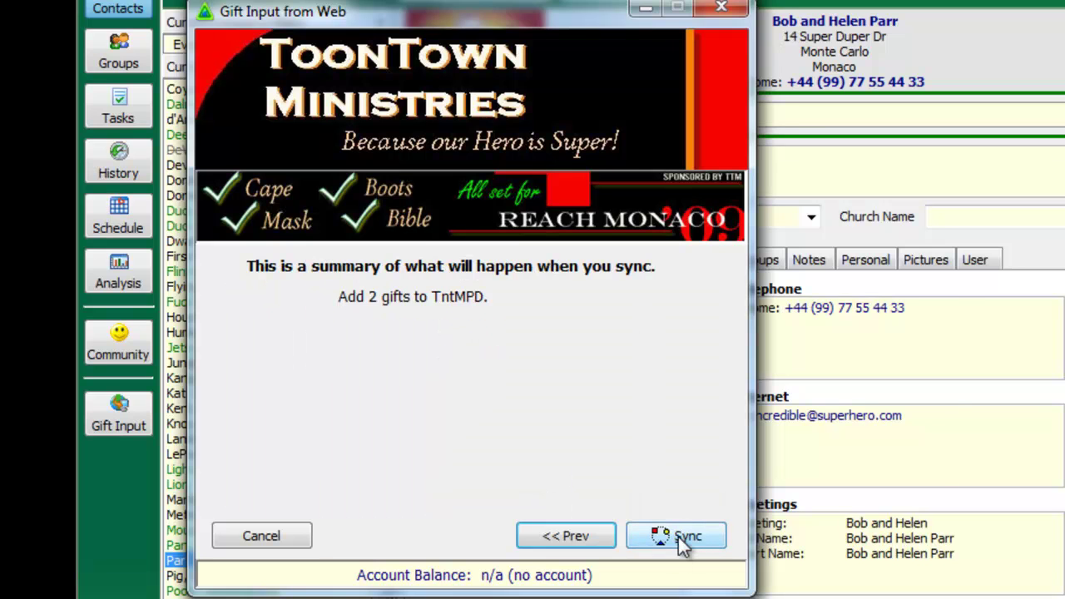
{"action": "left_click", "coordinate": [678, 536]}
Step: Dismiss the sync message and find the 8/21/2012 $100.00 gift in Mickey & Minnie Mouse's MPD gifts
{"action": "left_click", "coordinate": [807, 389]}
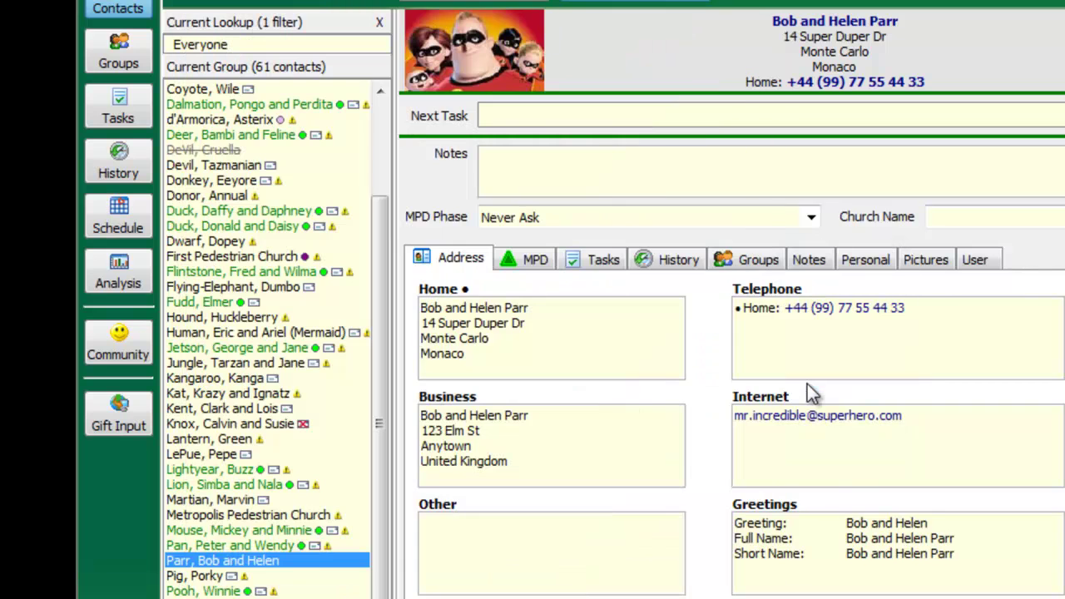
{"action": "left_click", "coordinate": [246, 533]}
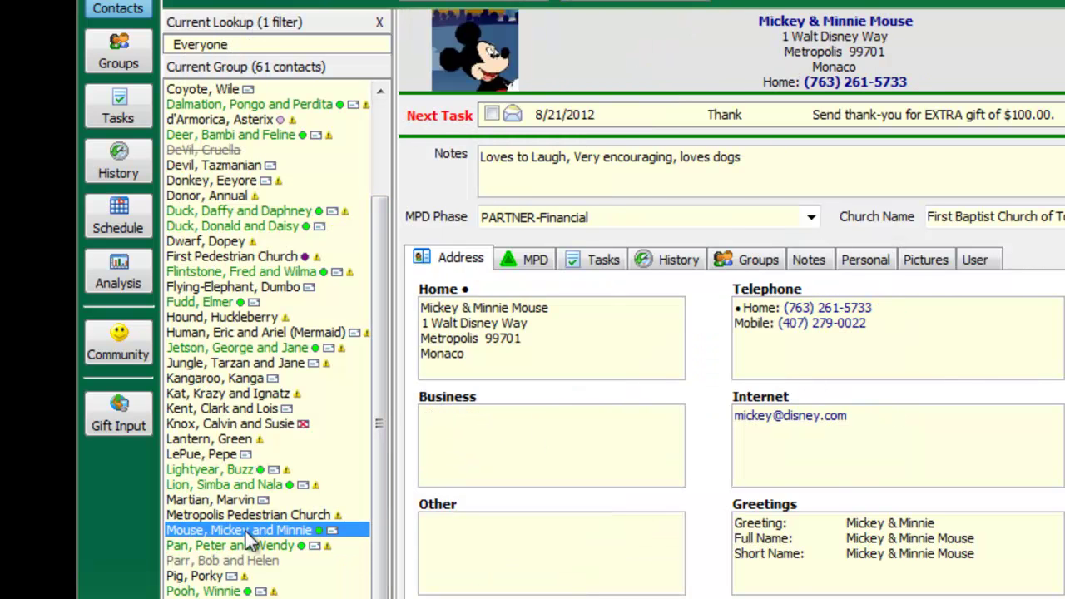
{"action": "left_click", "coordinate": [537, 260]}
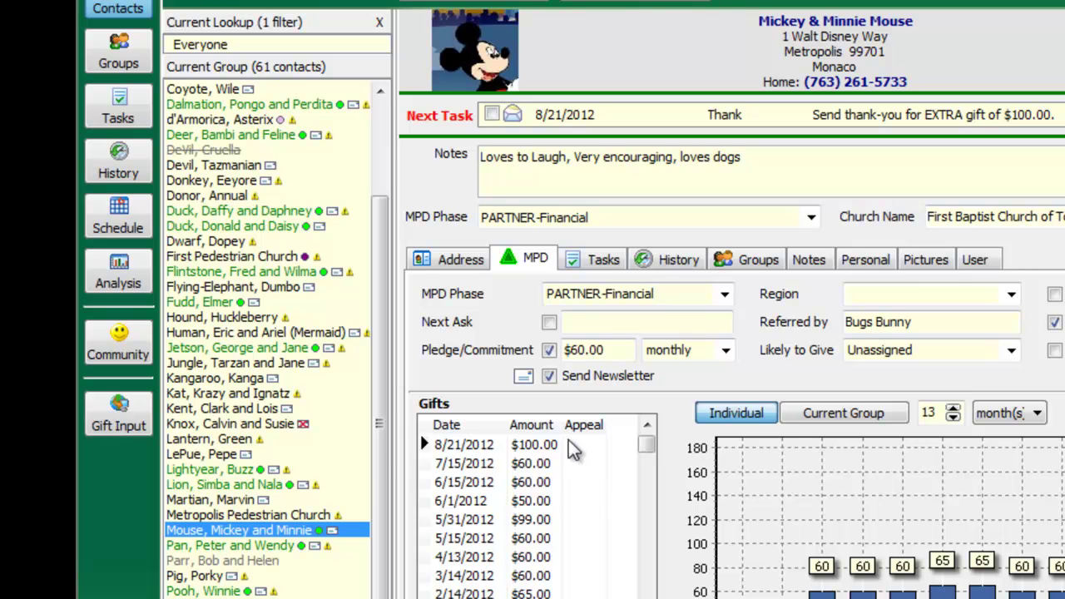
{"action": "left_click", "coordinate": [569, 442]}
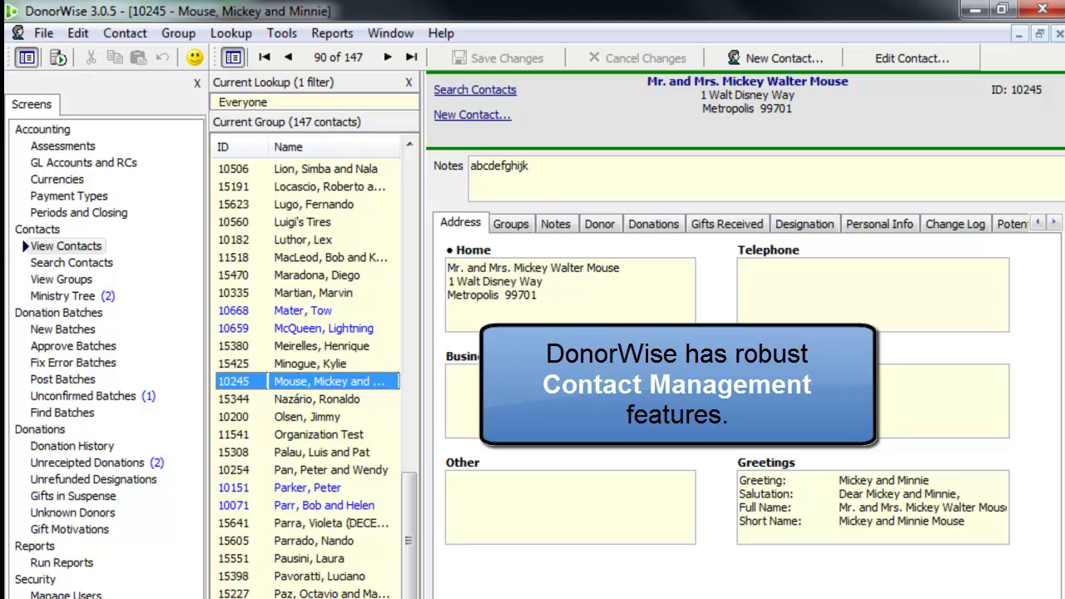
Step: Open and cancel the Mouse contact's edit form, then view its donation history including batch 1077
{"action": "left_click", "coordinate": [889, 61]}
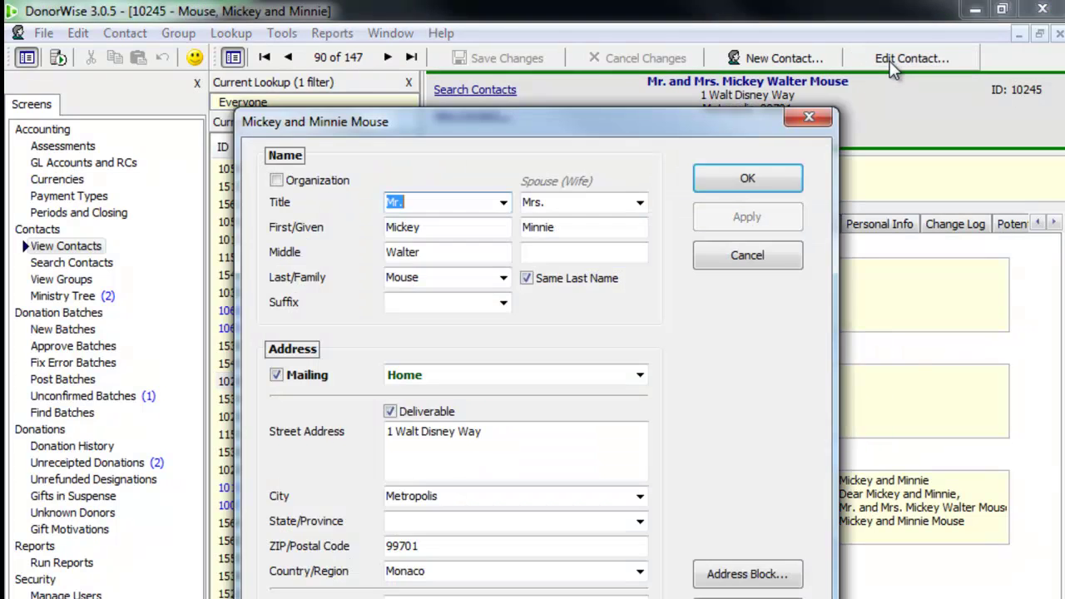
{"action": "left_click", "coordinate": [748, 255]}
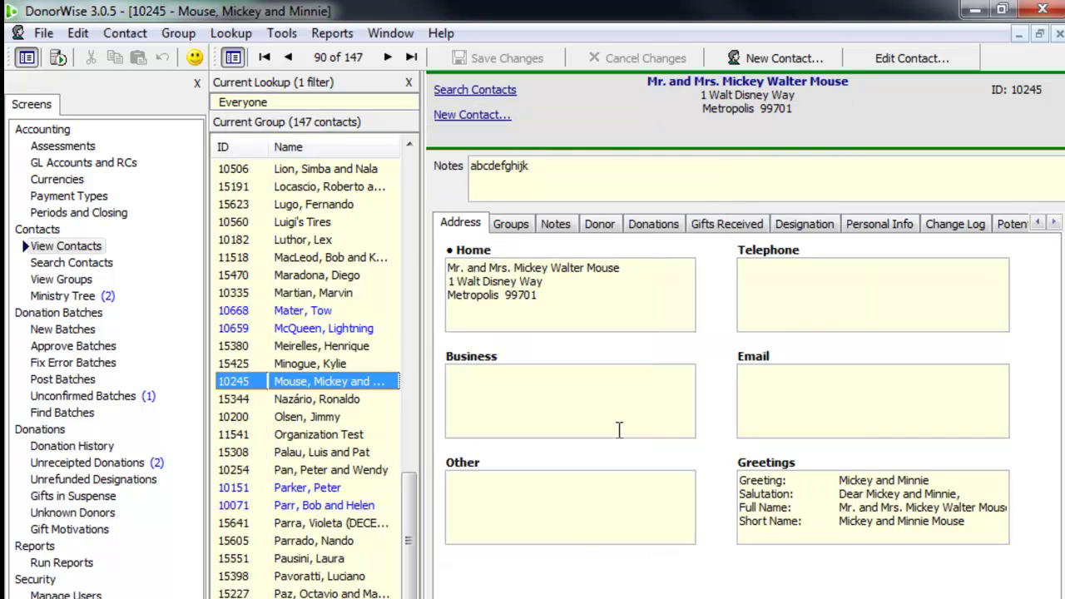
{"action": "left_click", "coordinate": [663, 227]}
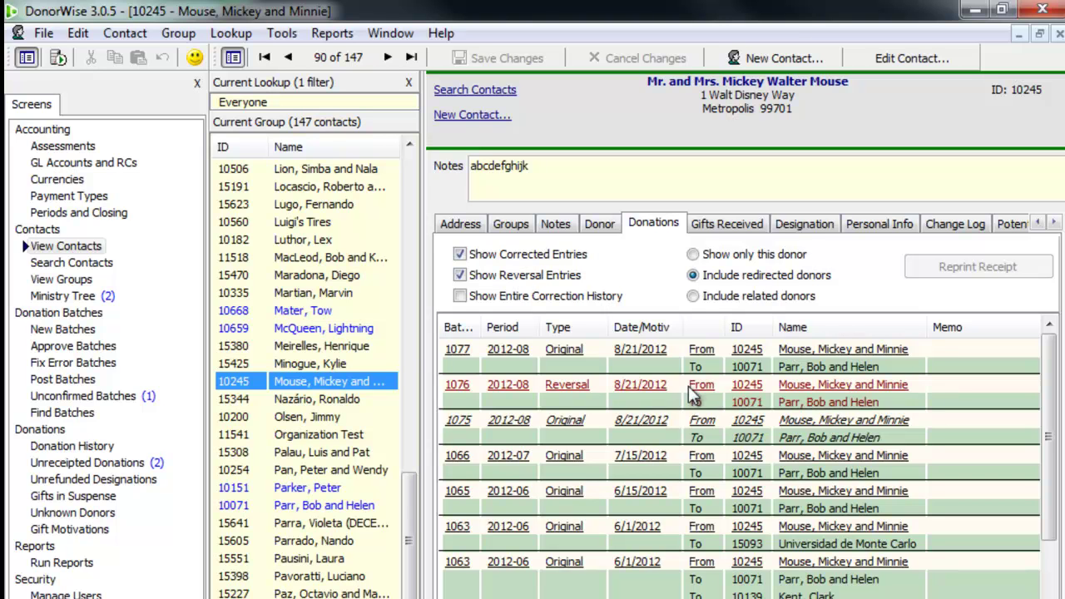
Step: Open Bob and Helen Parr's contact and review its Gifts Received, Designation and Change Log tabs
{"action": "left_click", "coordinate": [331, 507]}
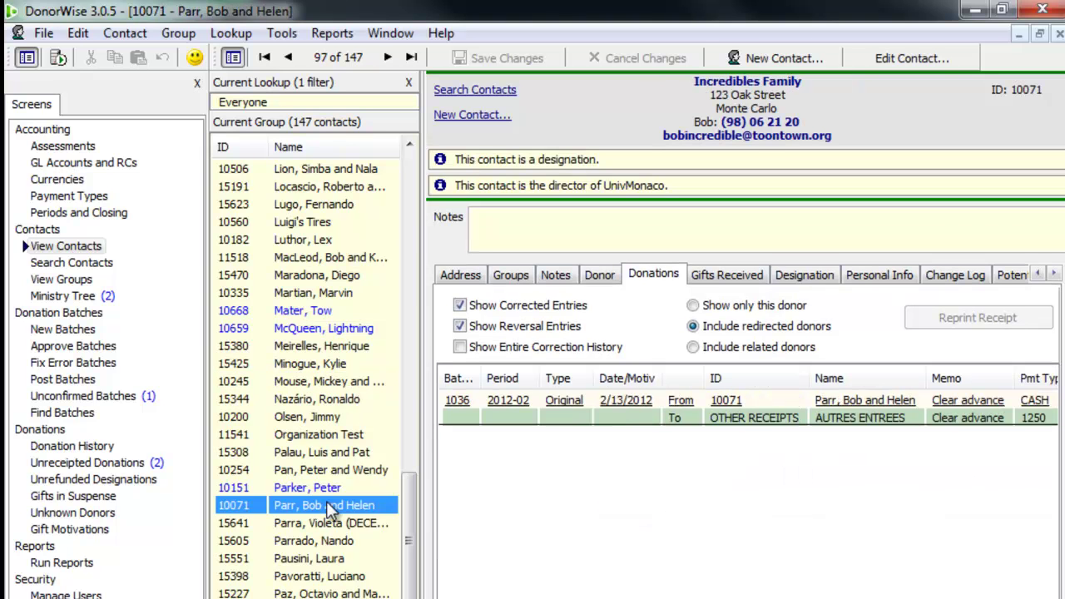
{"action": "left_click", "coordinate": [740, 276]}
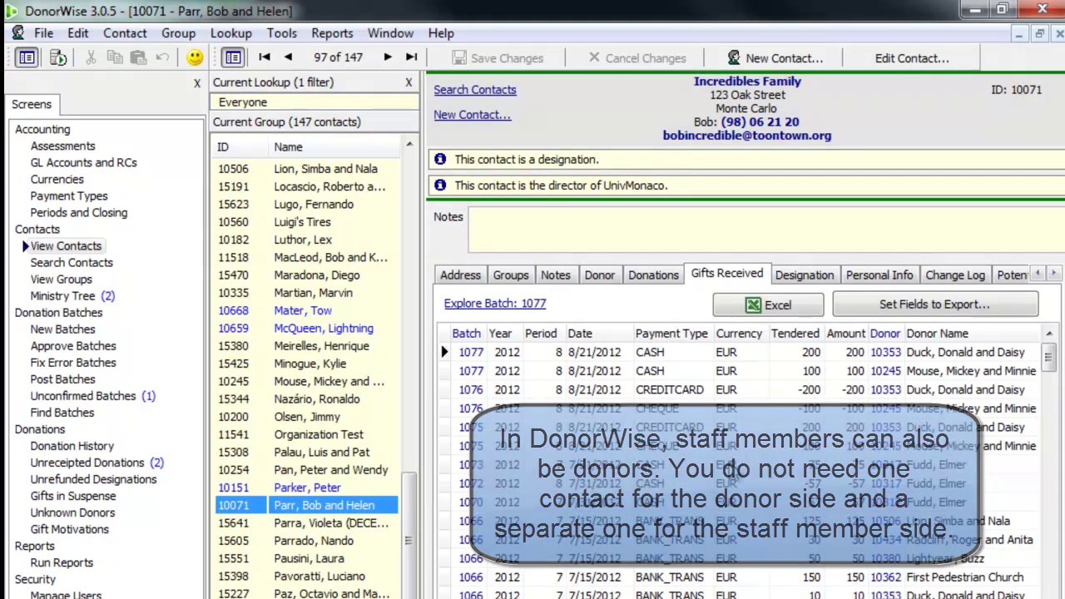
{"action": "left_click", "coordinate": [804, 274]}
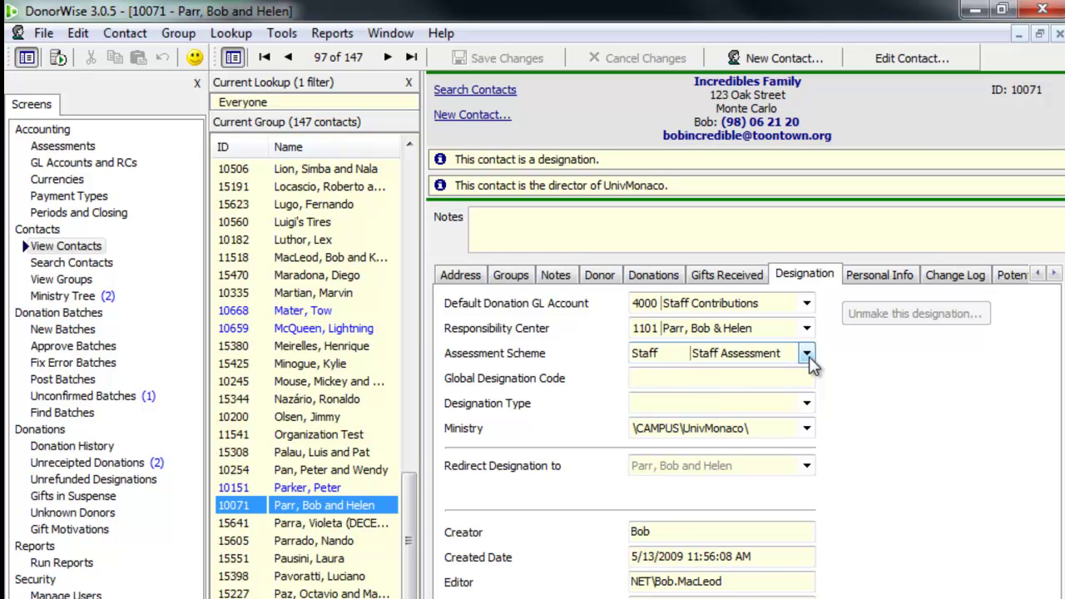
{"action": "left_click", "coordinate": [955, 274]}
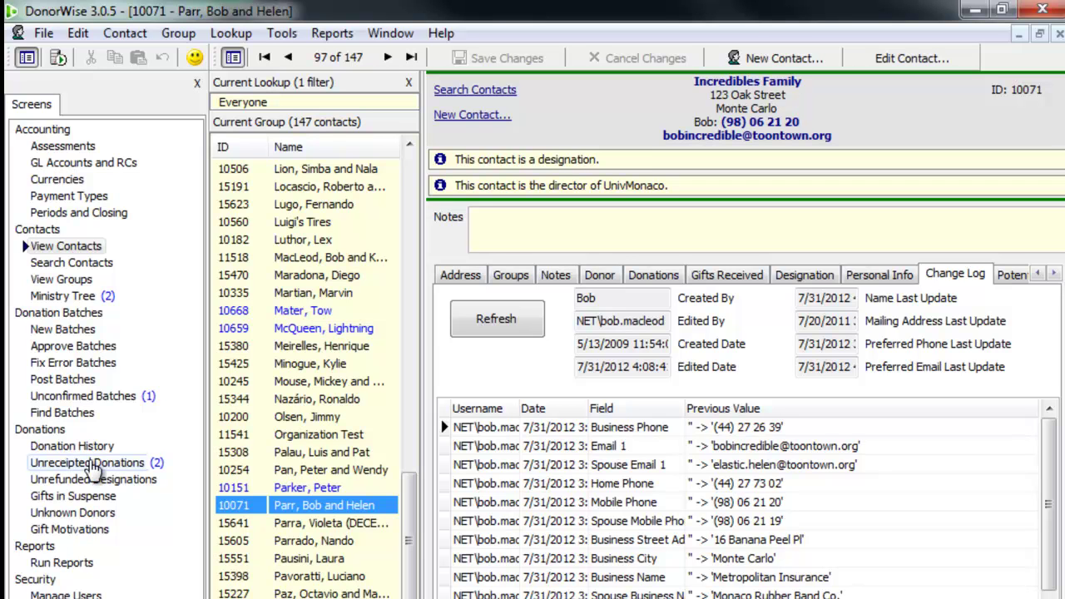
Step: Tick the Mouse household's 100.00 unreceipted donation and print its receipt
{"action": "left_click", "coordinate": [91, 463]}
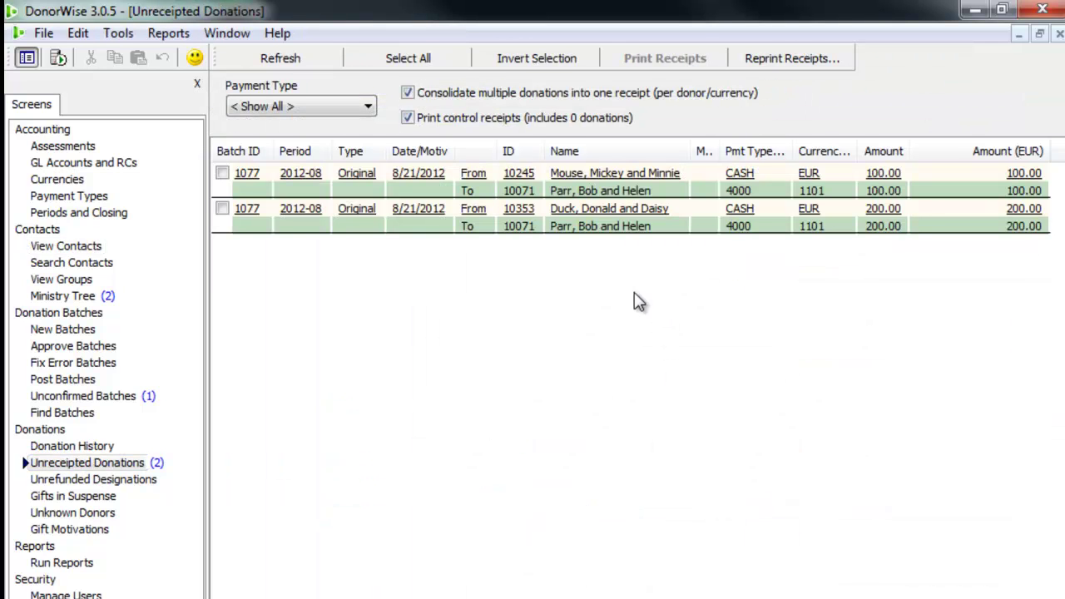
{"action": "left_click", "coordinate": [222, 174]}
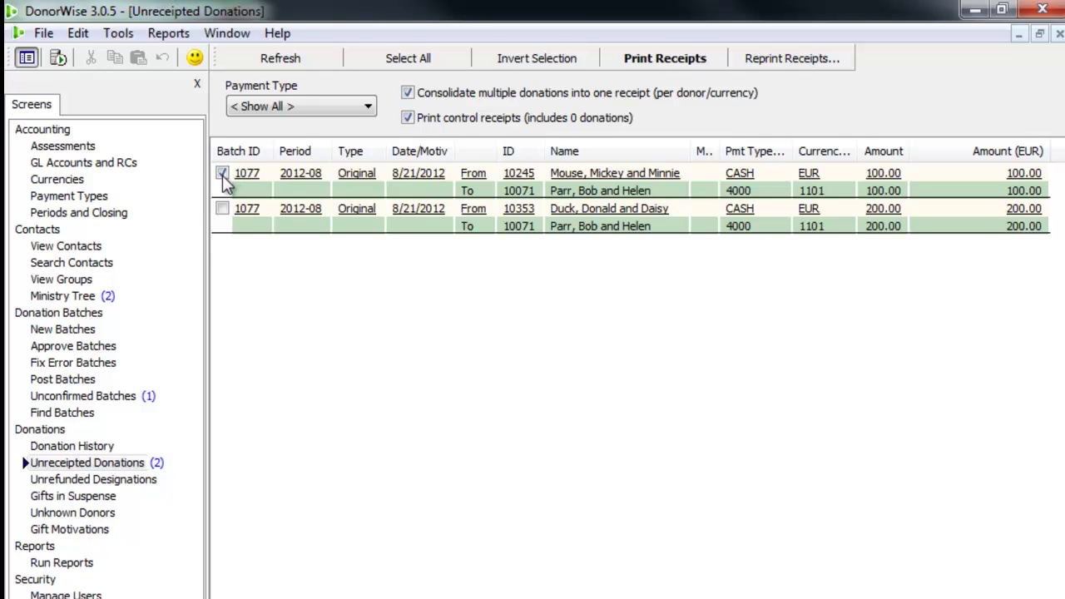
{"action": "left_click", "coordinate": [681, 60]}
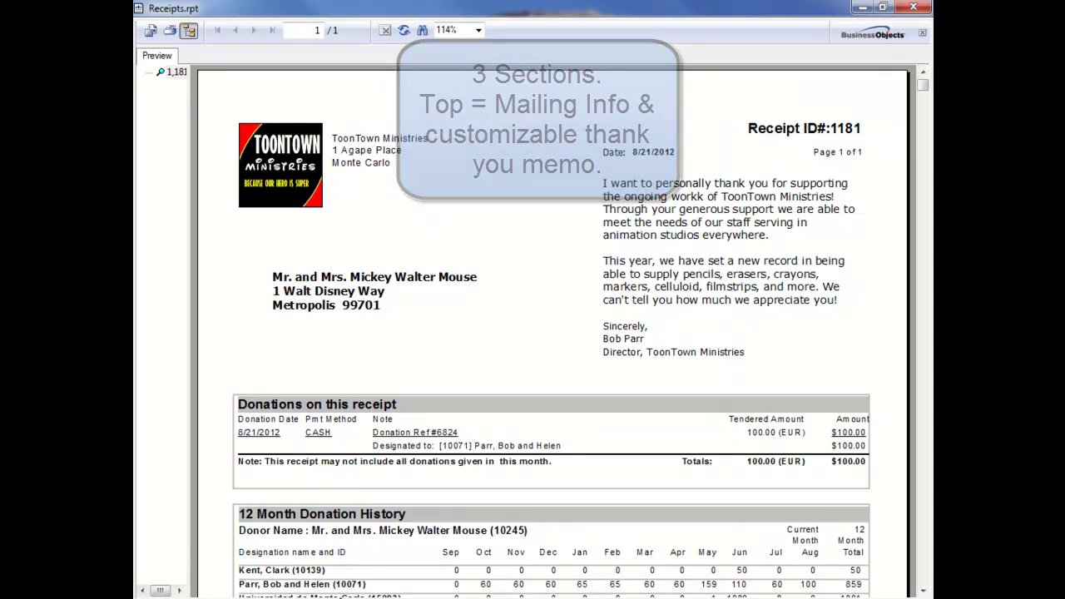
Step: Scroll the Receipts.rpt preview down to the tear-off slip and mailing address, then close it
{"action": "scroll", "coordinate": [630, 214], "scroll_direction": "down", "scroll_amount": 3}
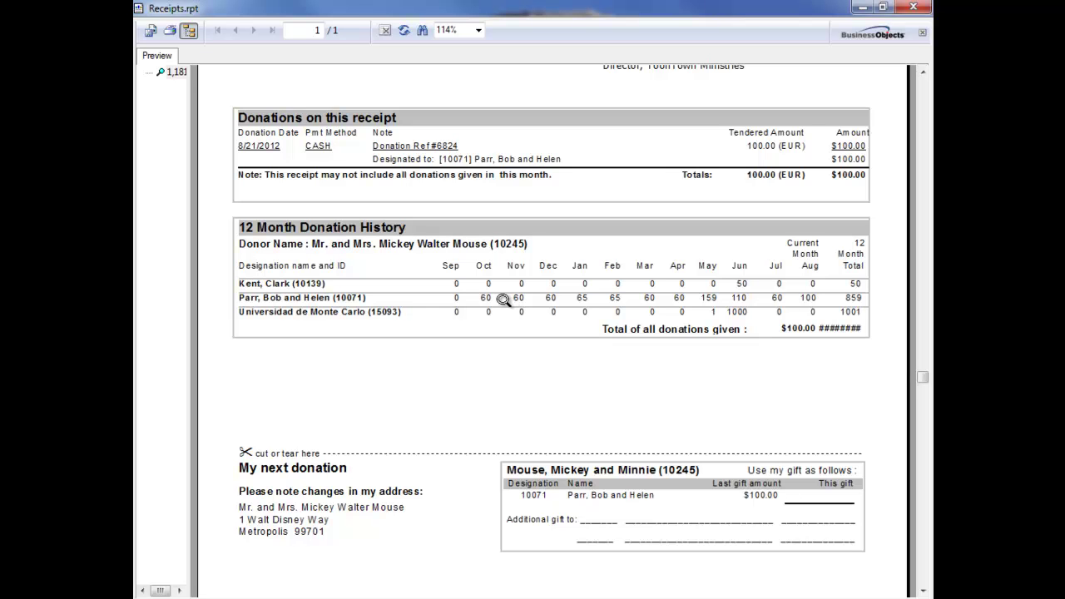
{"action": "scroll", "coordinate": [503, 299], "scroll_direction": "down", "scroll_amount": 5}
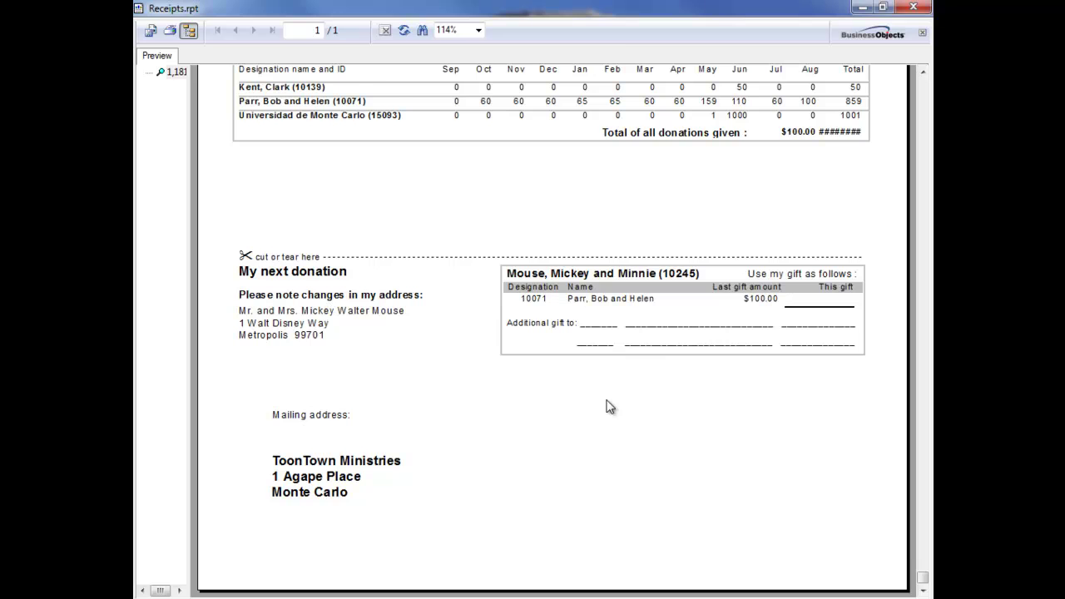
{"action": "key", "text": "alt+F4"}
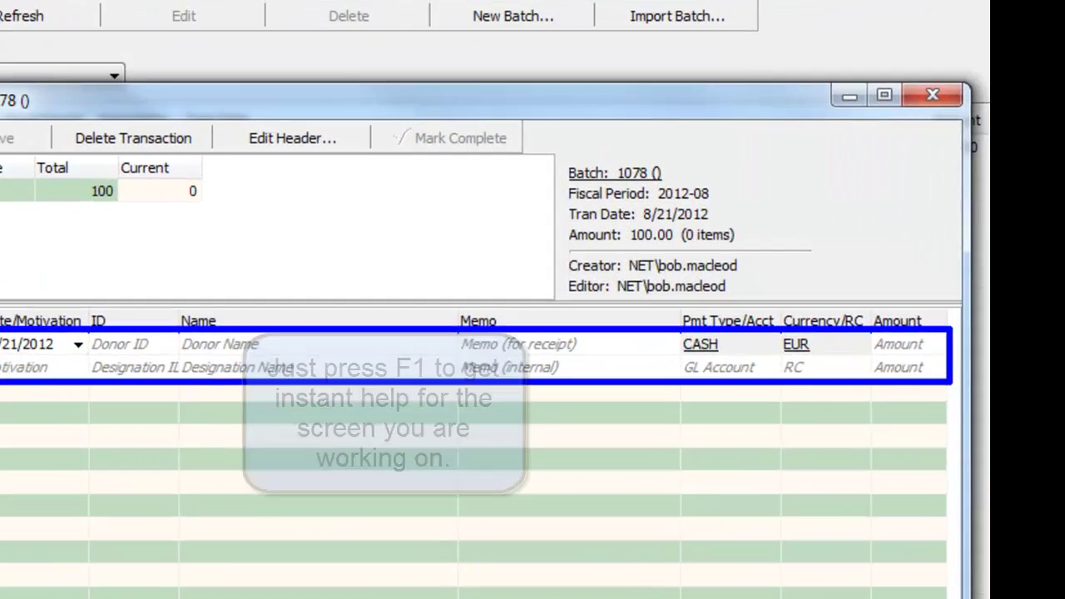
Step: Bring up the Creating & Editing Batches help topic from the batch window with F1
{"action": "key", "text": "F1"}
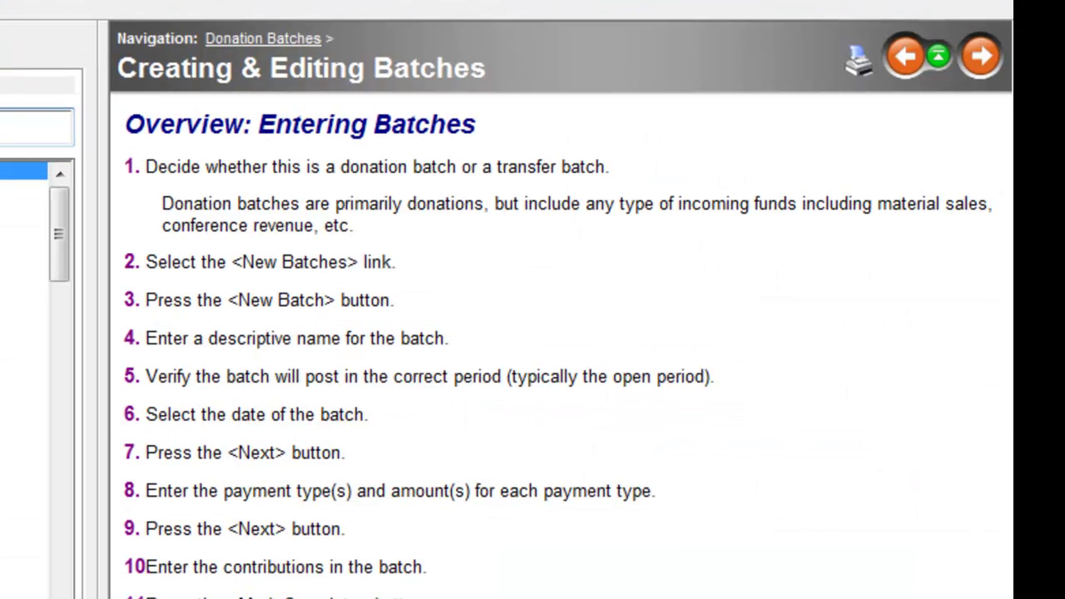